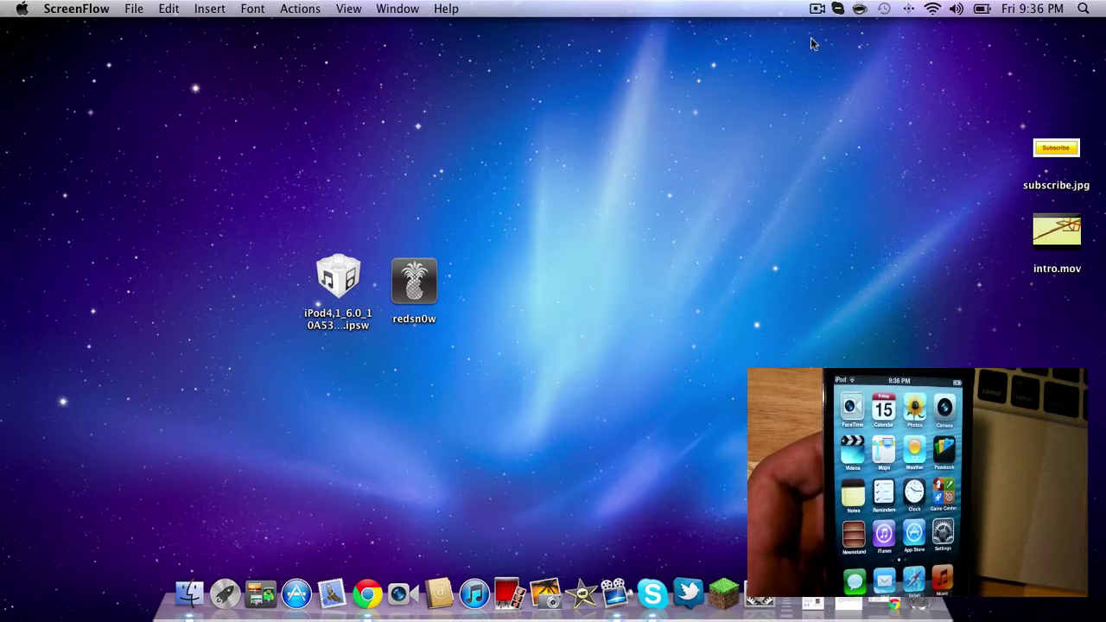
Bring the desktop forward, then select and deselect the redsn0w app icon.
left_click(449, 350)
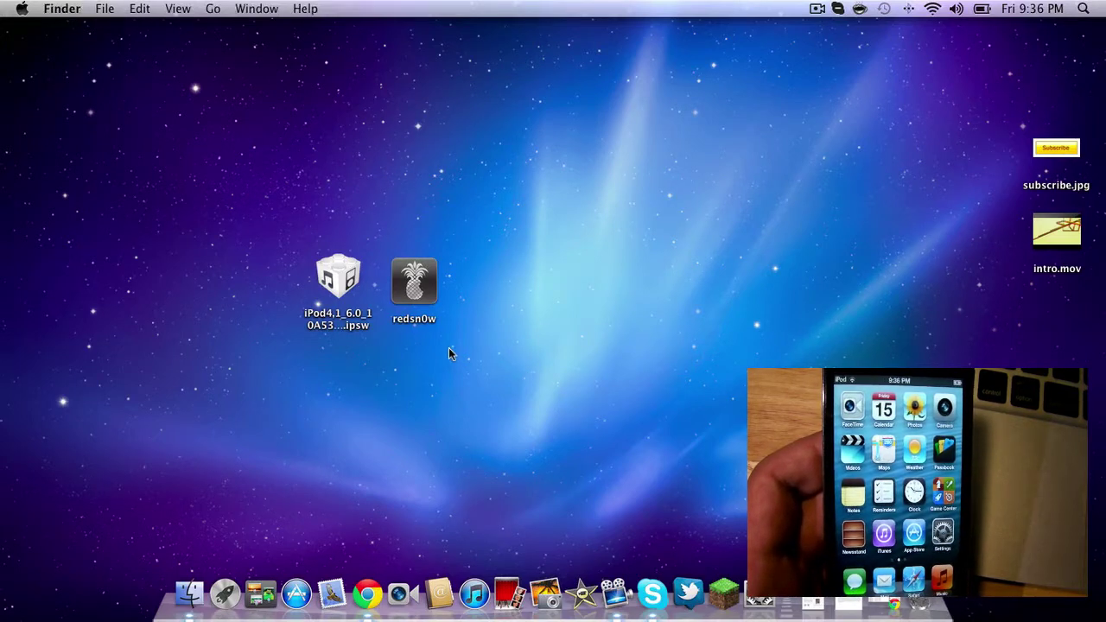
left_click_drag(457, 351, 404, 247)
left_click(553, 325)
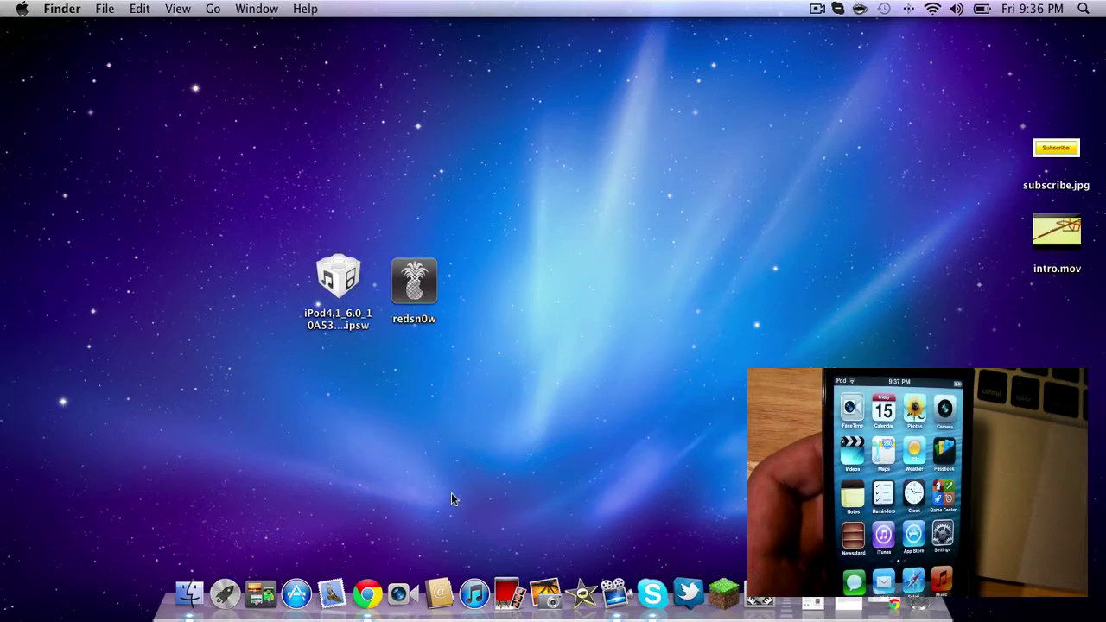
In Chrome, find the 0.9.13 beta 2 entry on the iosnova RedSn0w page.
left_click(364, 593)
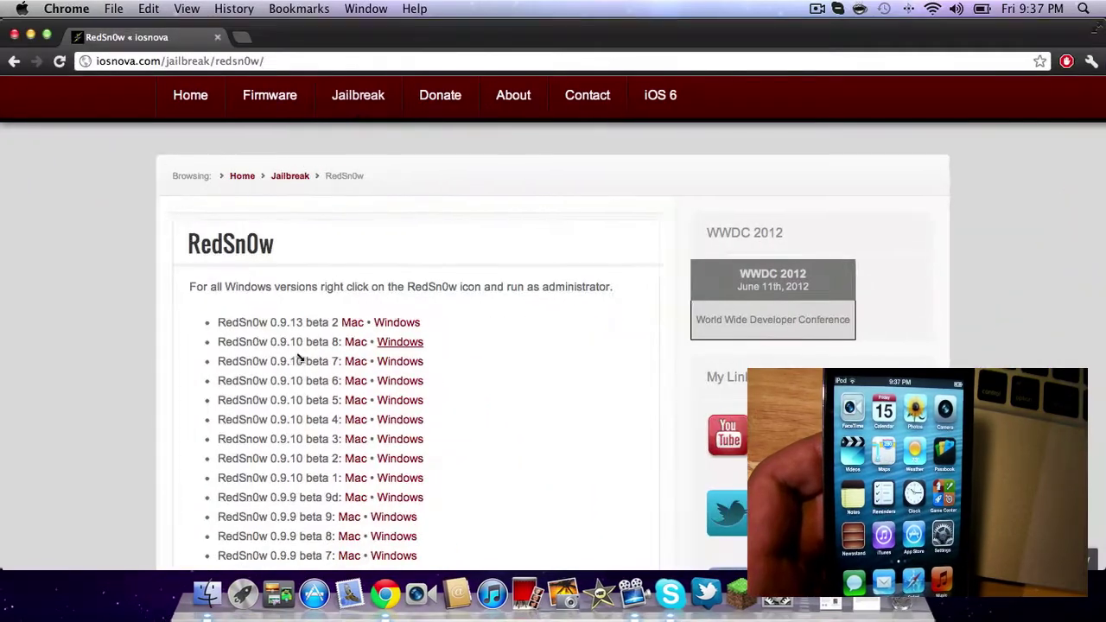
scroll(166, 226, "up", 3)
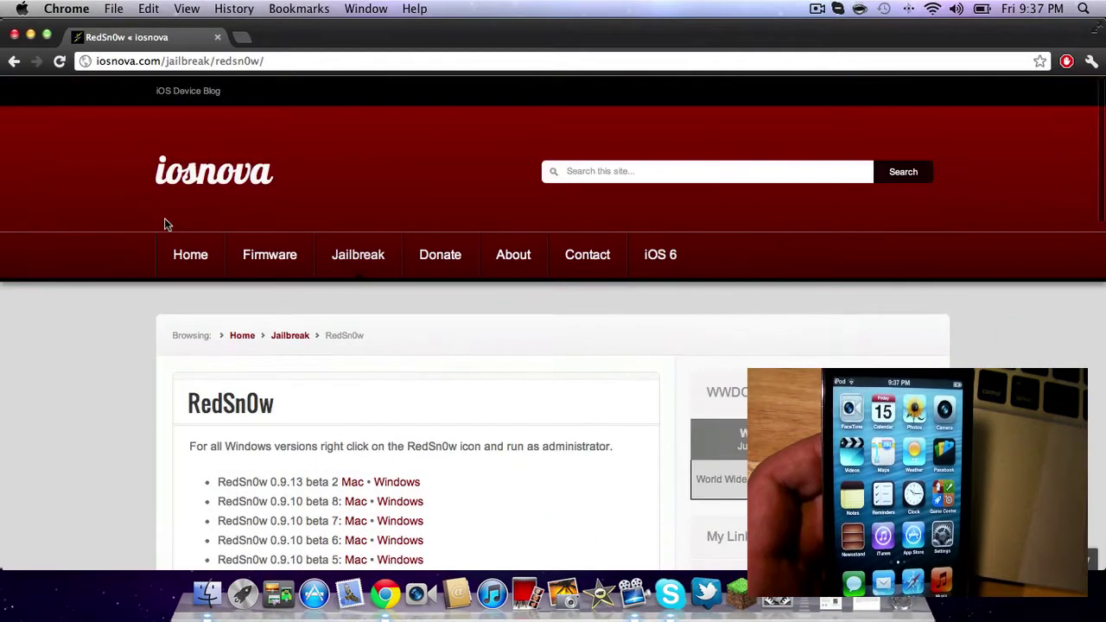
mouse_move(370, 265)
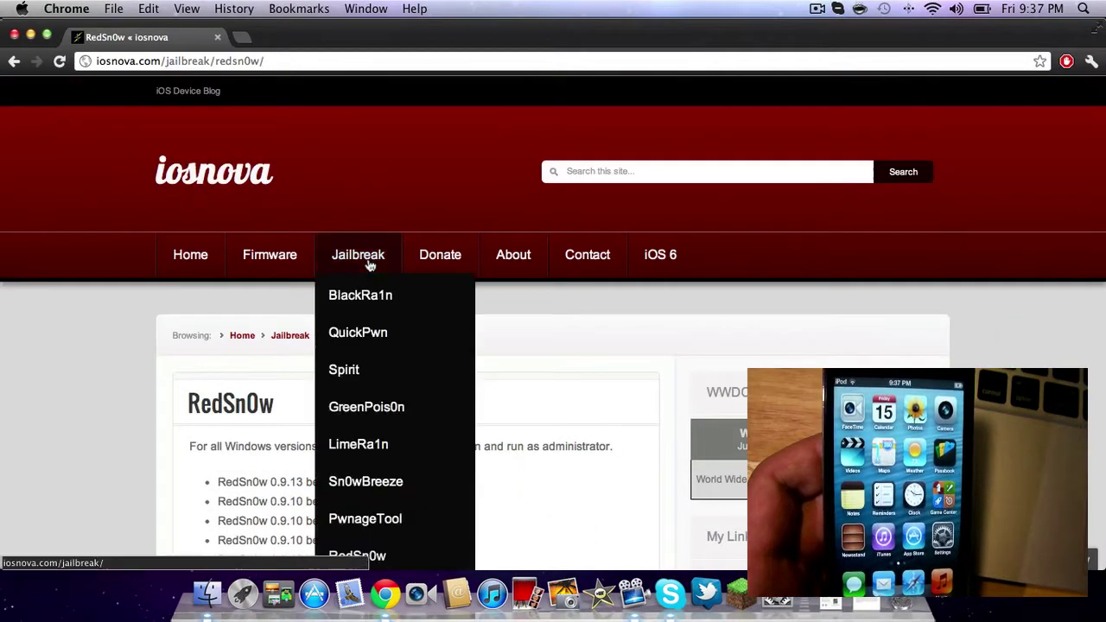
scroll(370, 264, "down", 4)
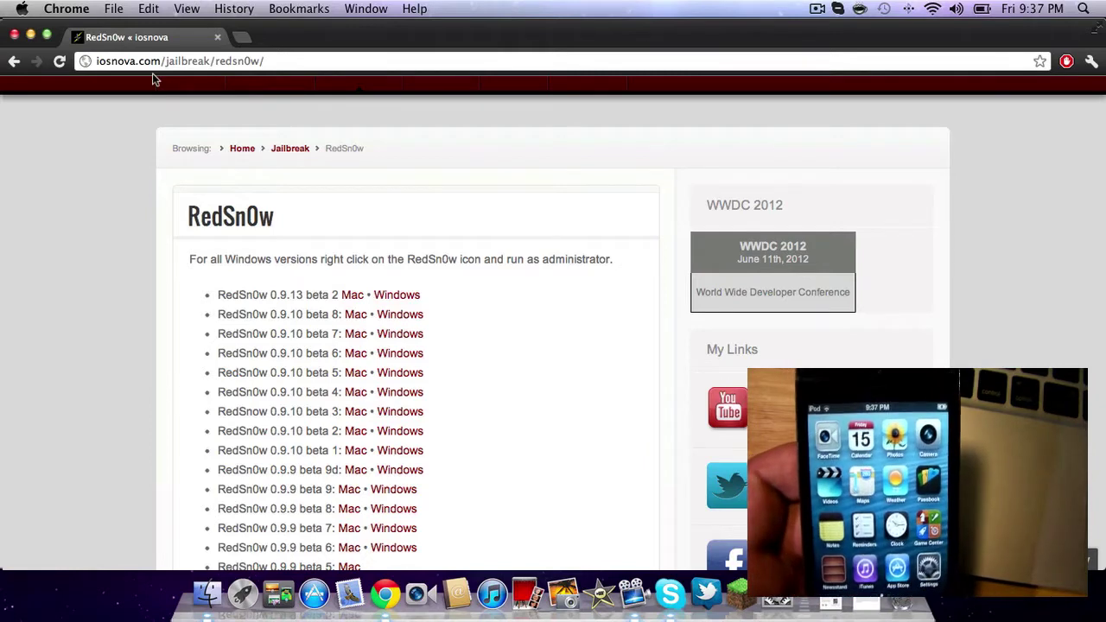
scroll(158, 265, "down", 4)
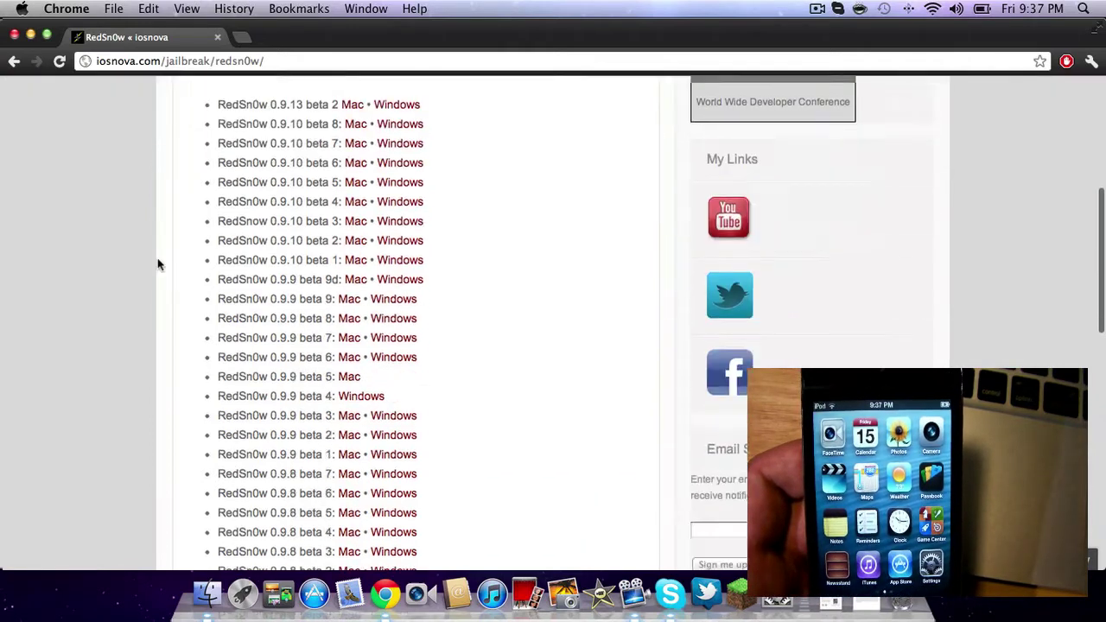
scroll(158, 262, "up", 1)
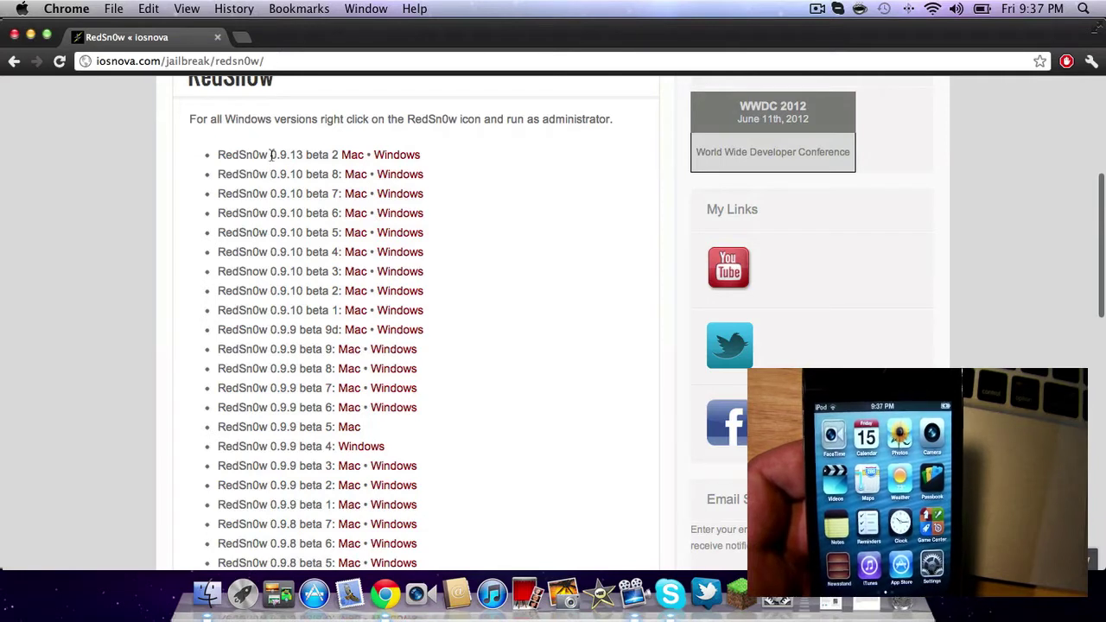
left_click_drag(270, 155, 342, 155)
left_click(332, 134)
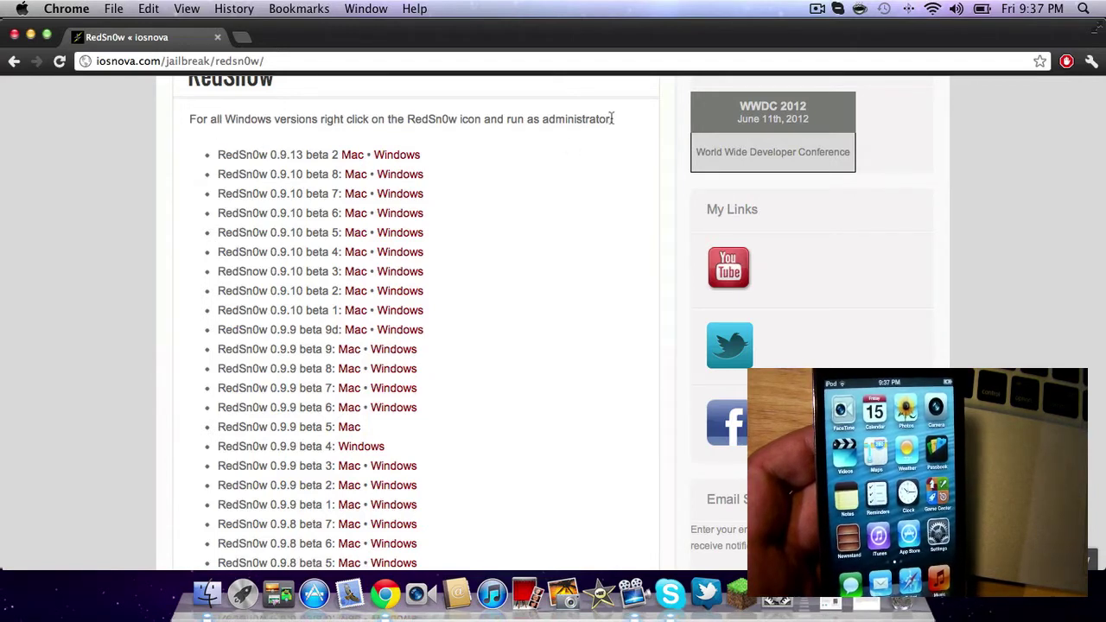
Download the RedSn0w 0.9.13 beta 2 Mac version, close its tab and minimize Chrome.
left_click(349, 155)
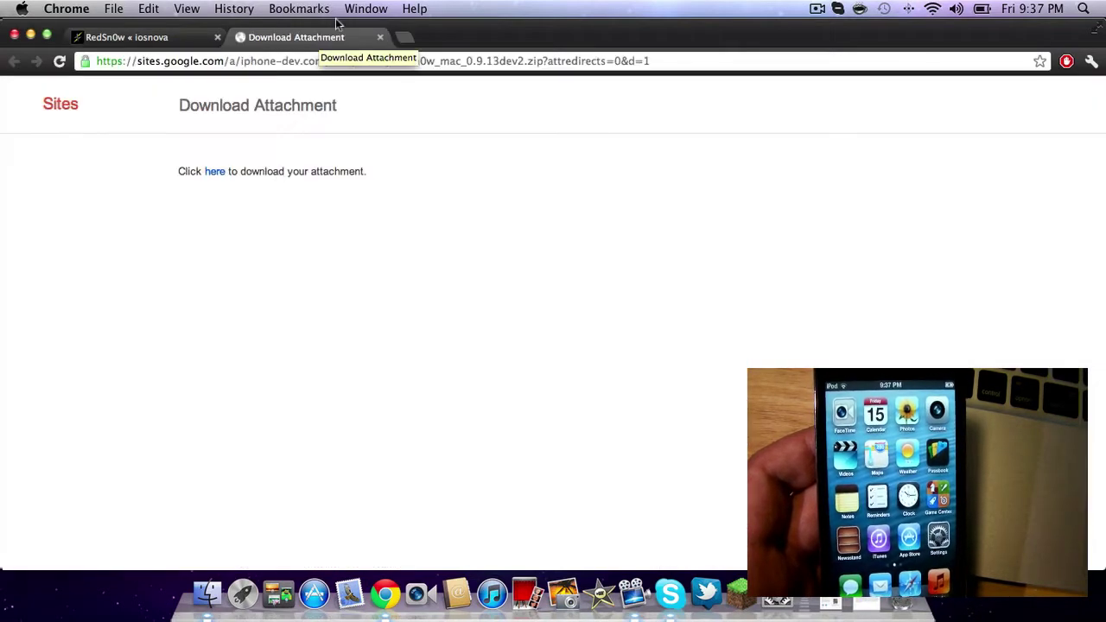
left_click(382, 36)
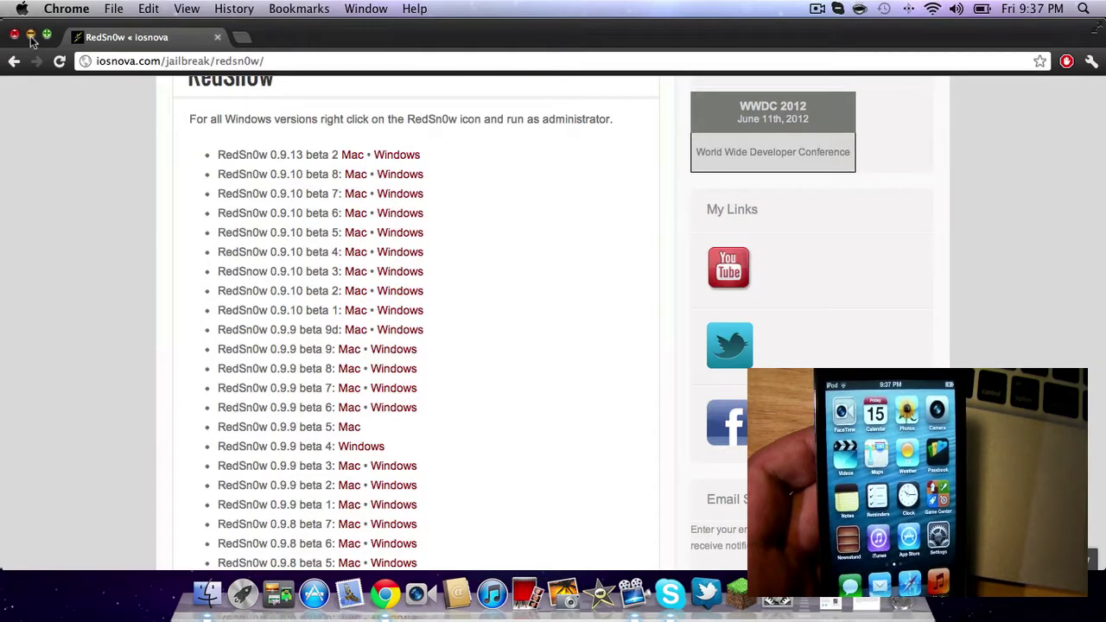
left_click(30, 36)
Launch redsn0w 0.9.13dev2 from the desktop and show its Extras page.
double_click(418, 290)
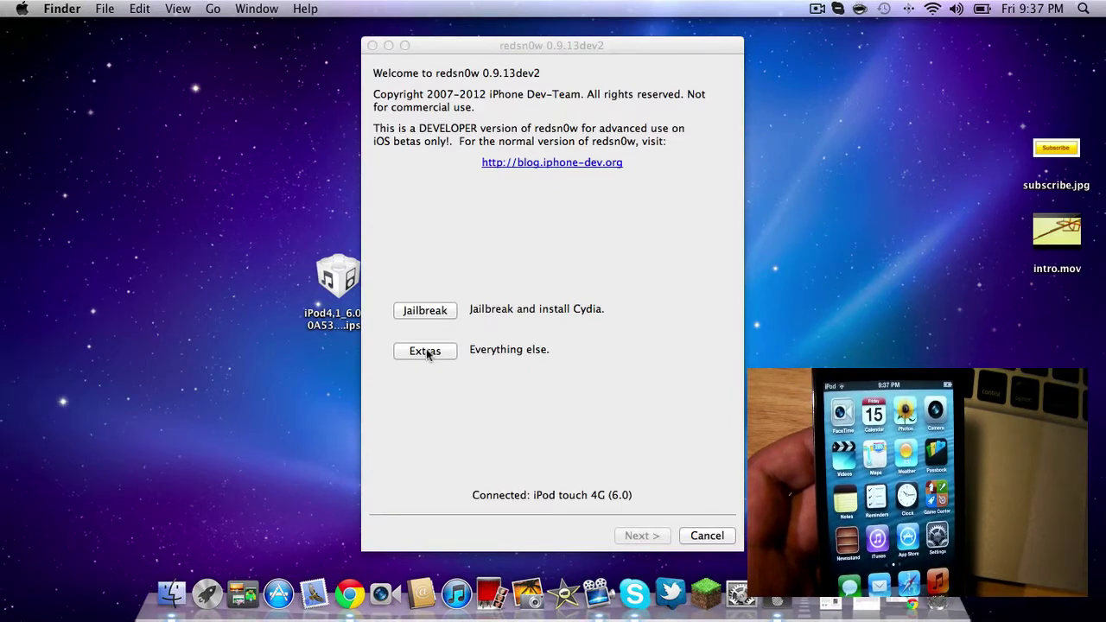
left_click(425, 352)
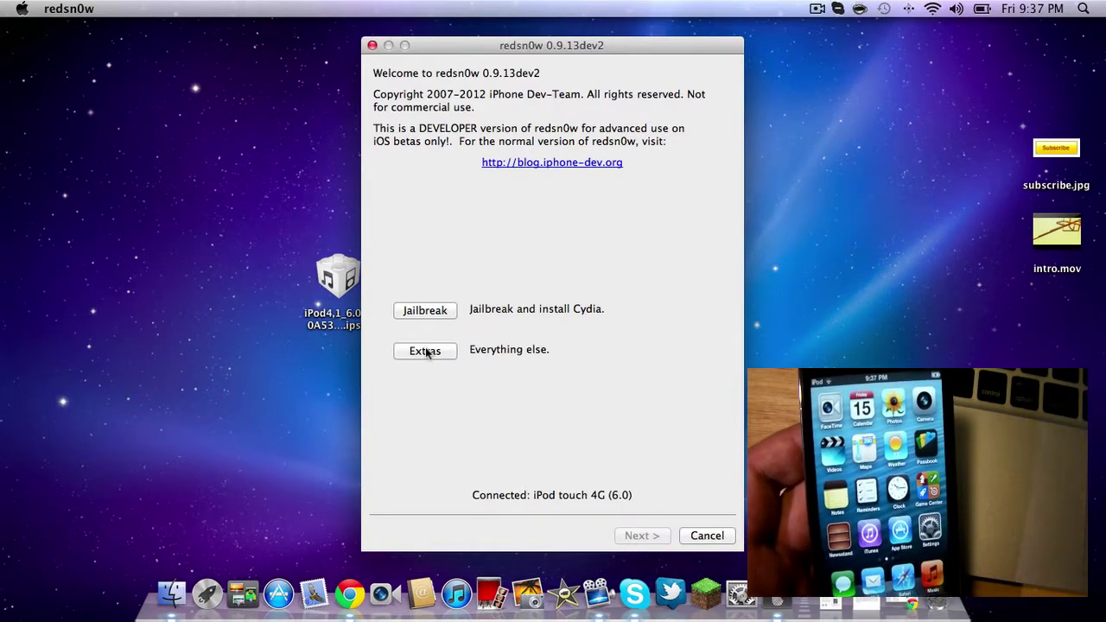
left_click(425, 351)
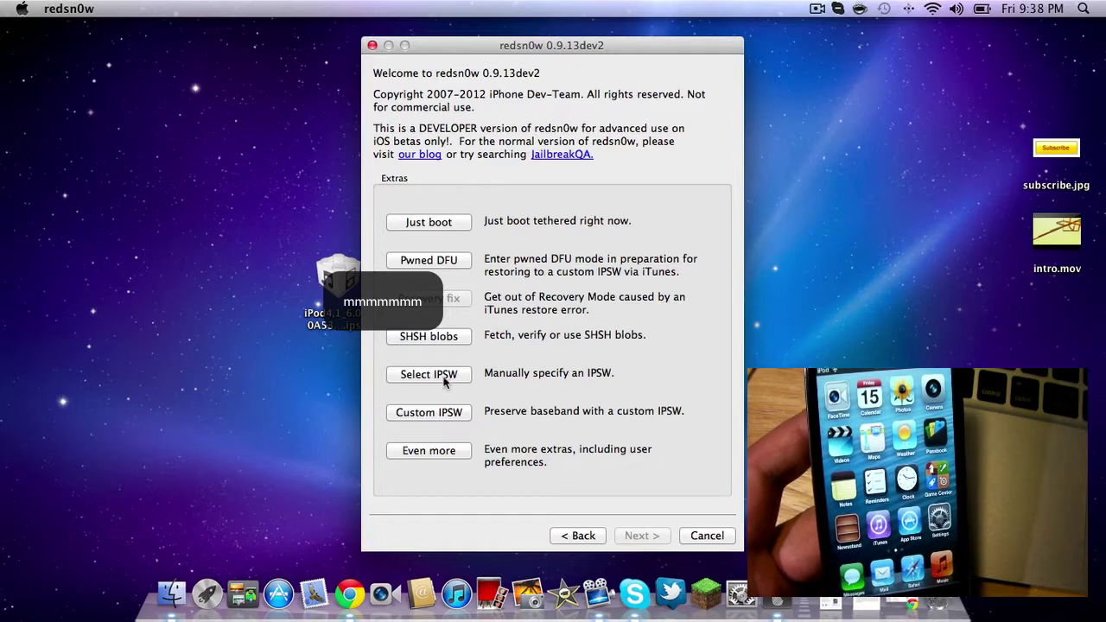
Select the Desktop's iPod4,1_6.0 10A5316k IPSW as the firmware and confirm the identified build.
left_click(445, 374)
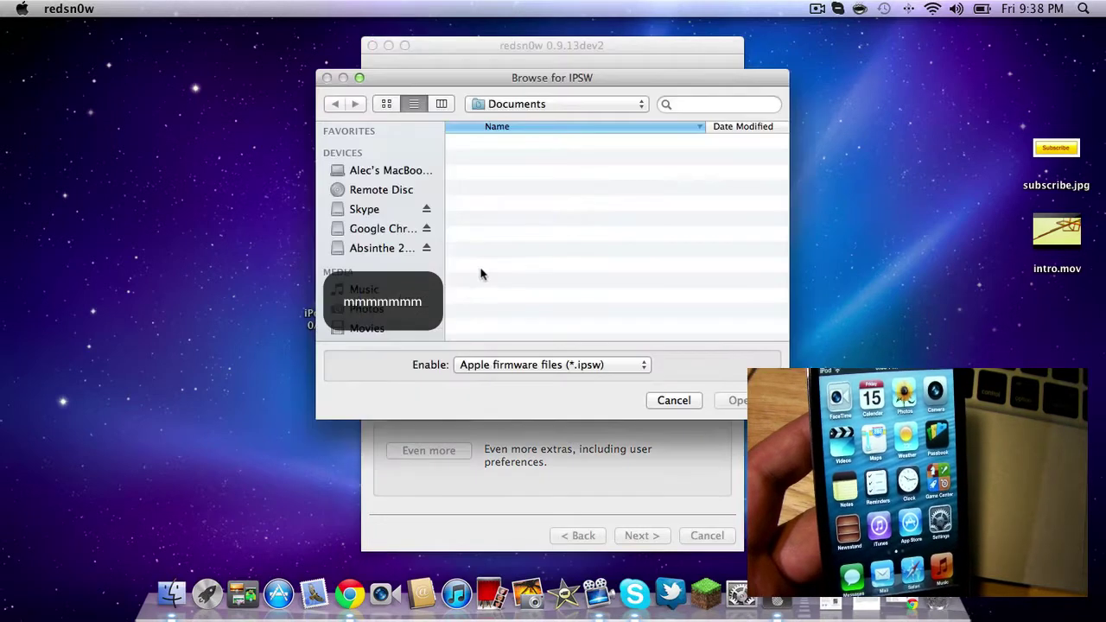
left_click(375, 149)
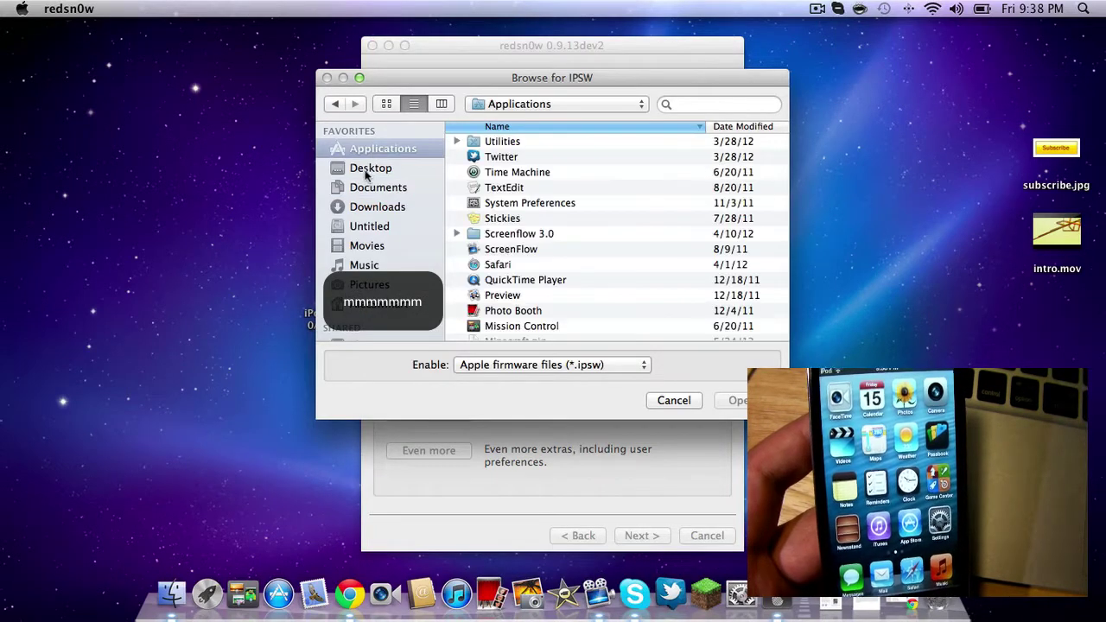
left_click(379, 169)
left_click(527, 158)
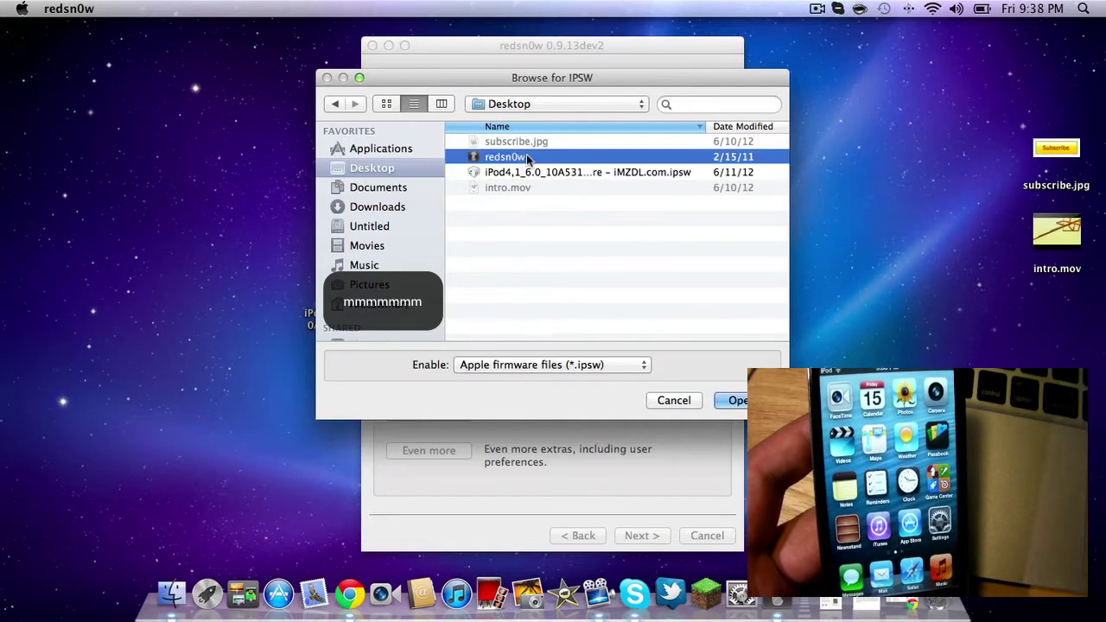
left_click(563, 175)
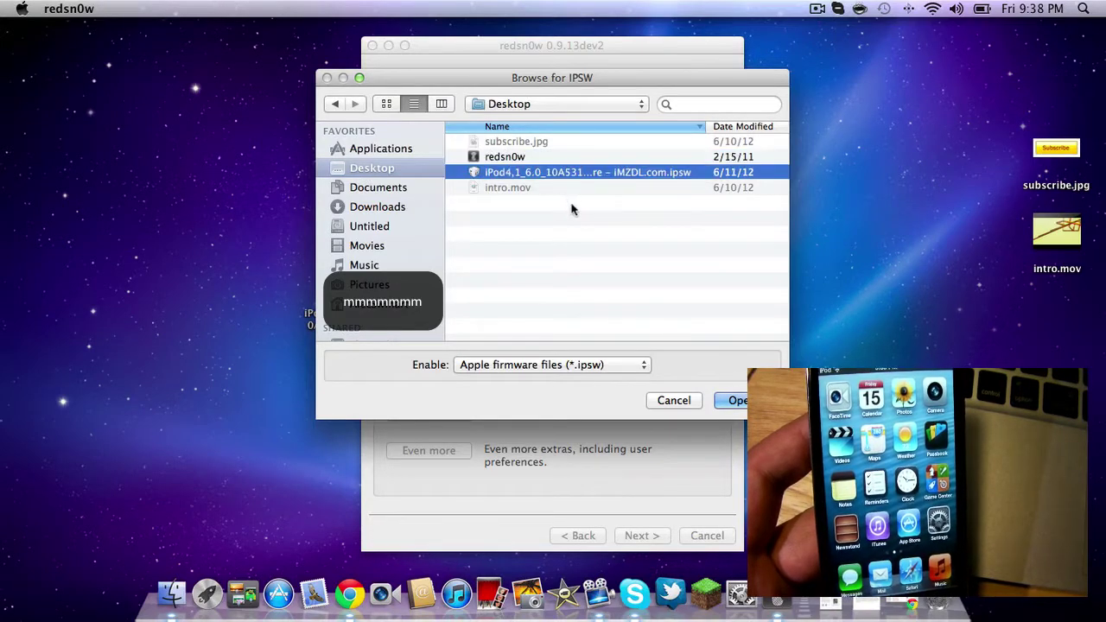
left_click(733, 400)
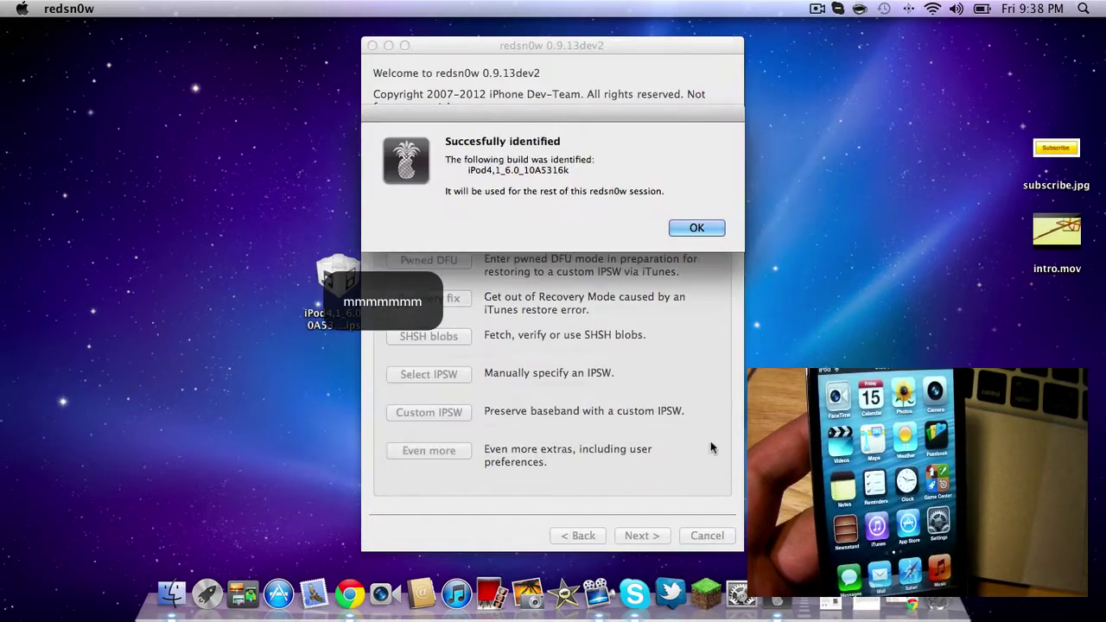
left_click(685, 230)
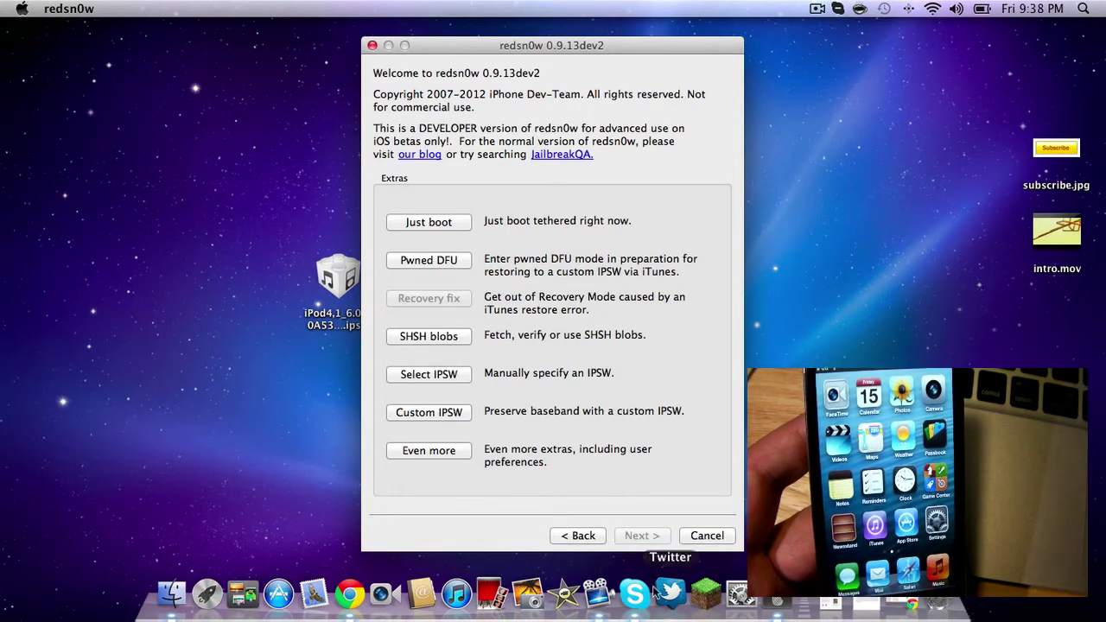
Return to the main page and start the jailbreak for iPod4,1_6.0_10A5316k.
left_click(586, 538)
left_click(413, 310)
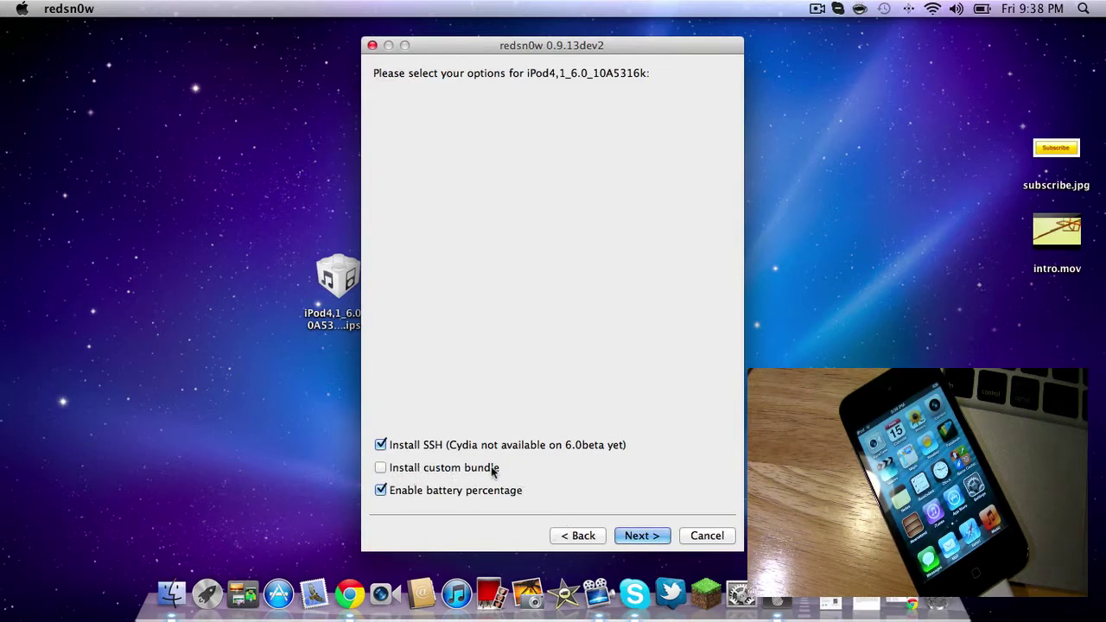
Advance past the DFU preparation screen and begin the step-by-step DFU mode entry.
left_click(643, 536)
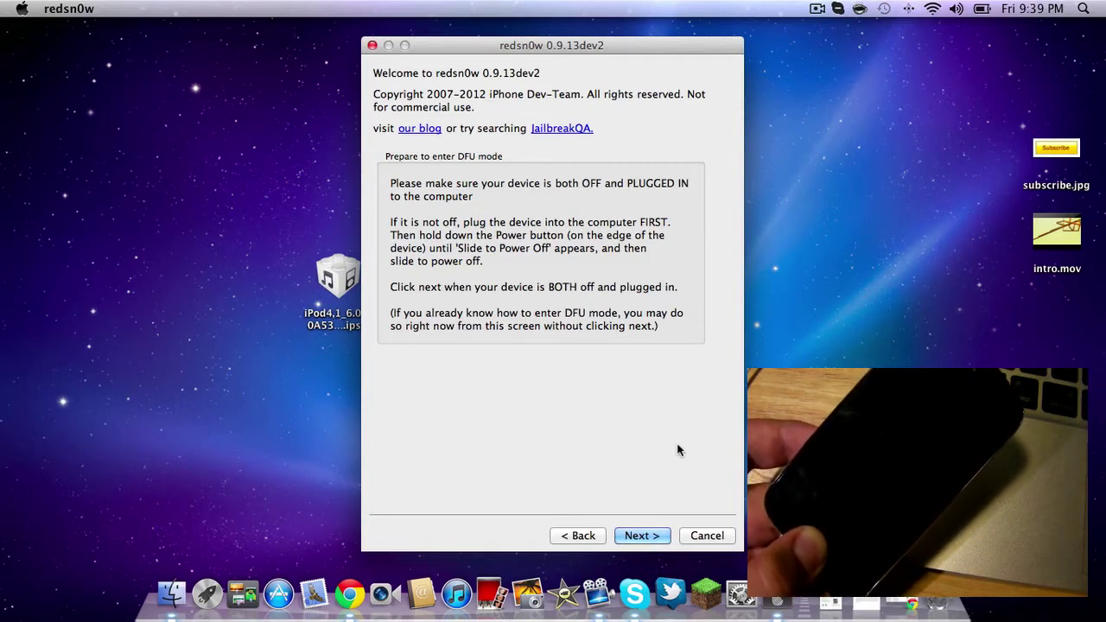
left_click(641, 535)
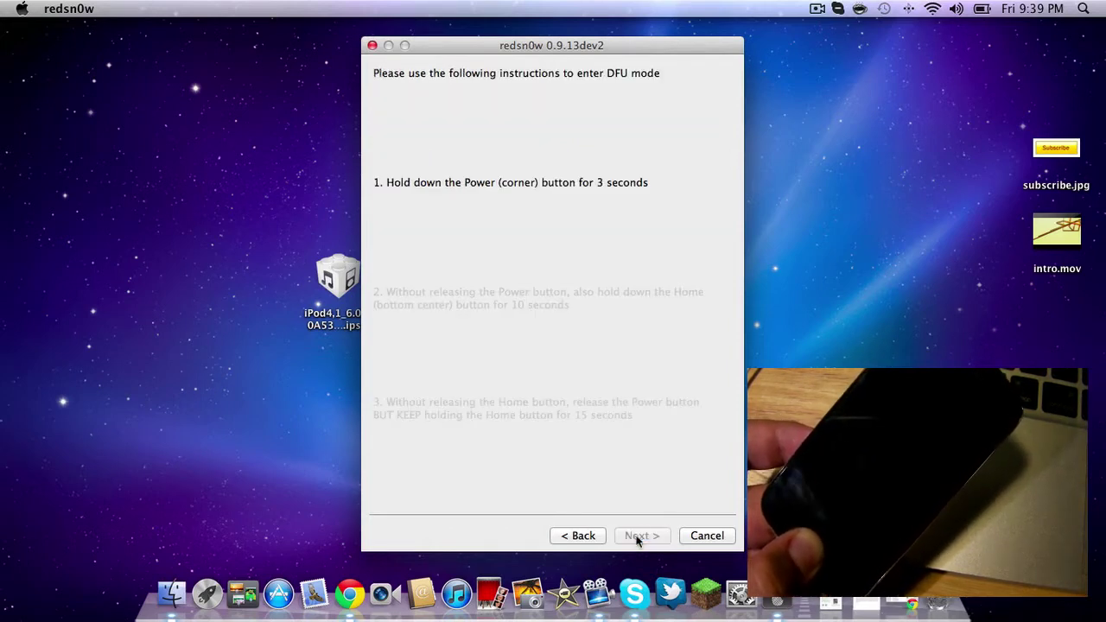
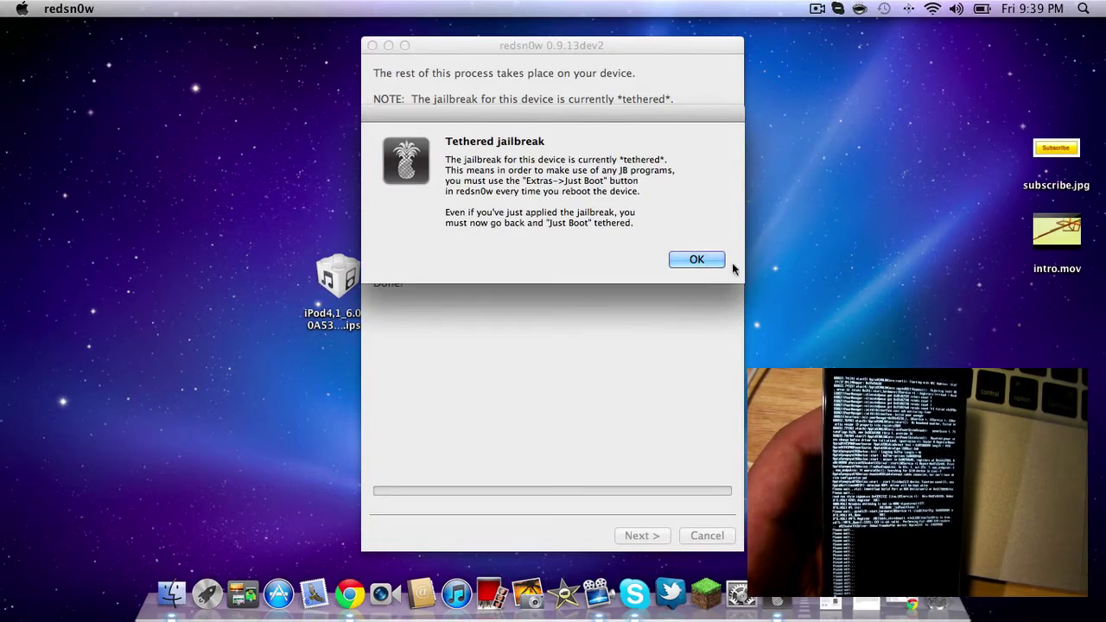
Dismiss the tethered jailbreak notice and let the iPod reboot to its home screen.
left_click(697, 260)
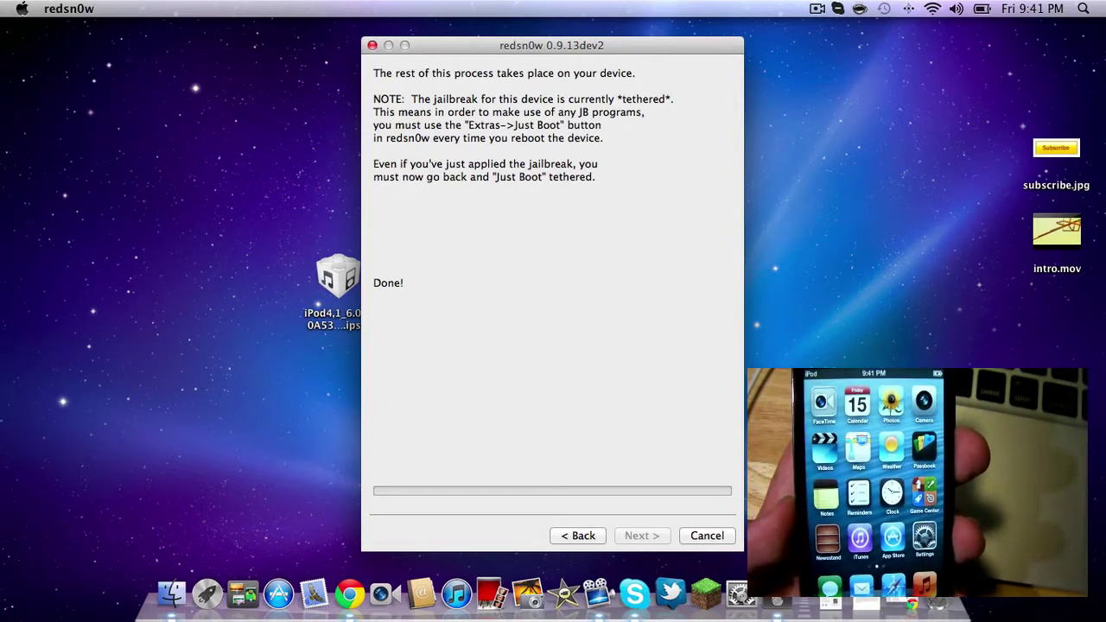
Quit redsn0w and relaunch it from the desktop icon with Cmd+O, bringing its window forward.
left_click(373, 46)
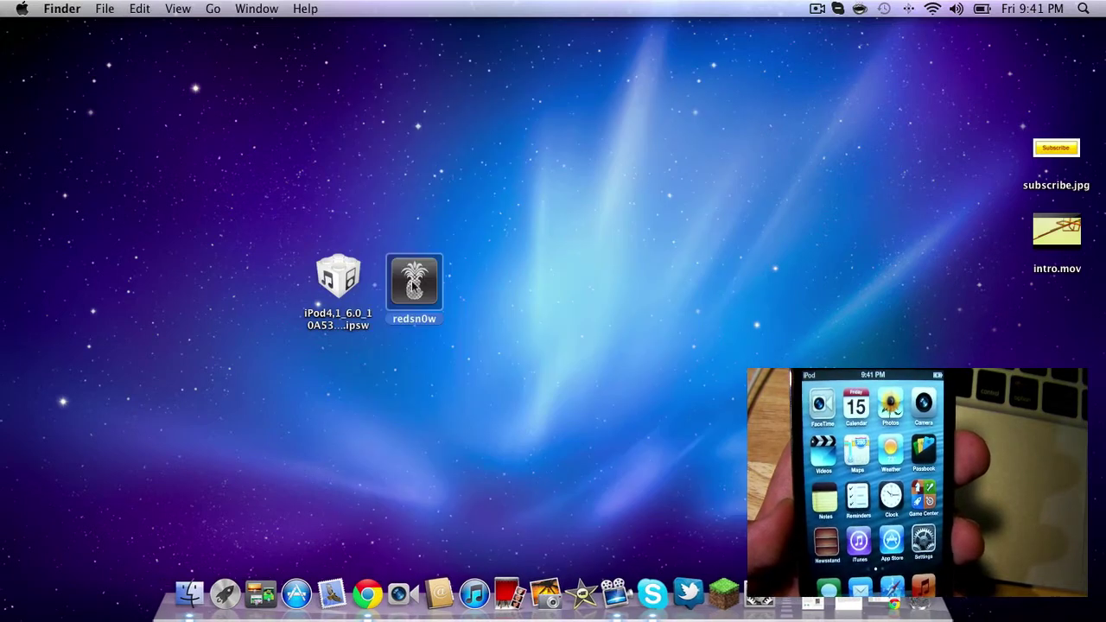
key("super+o")
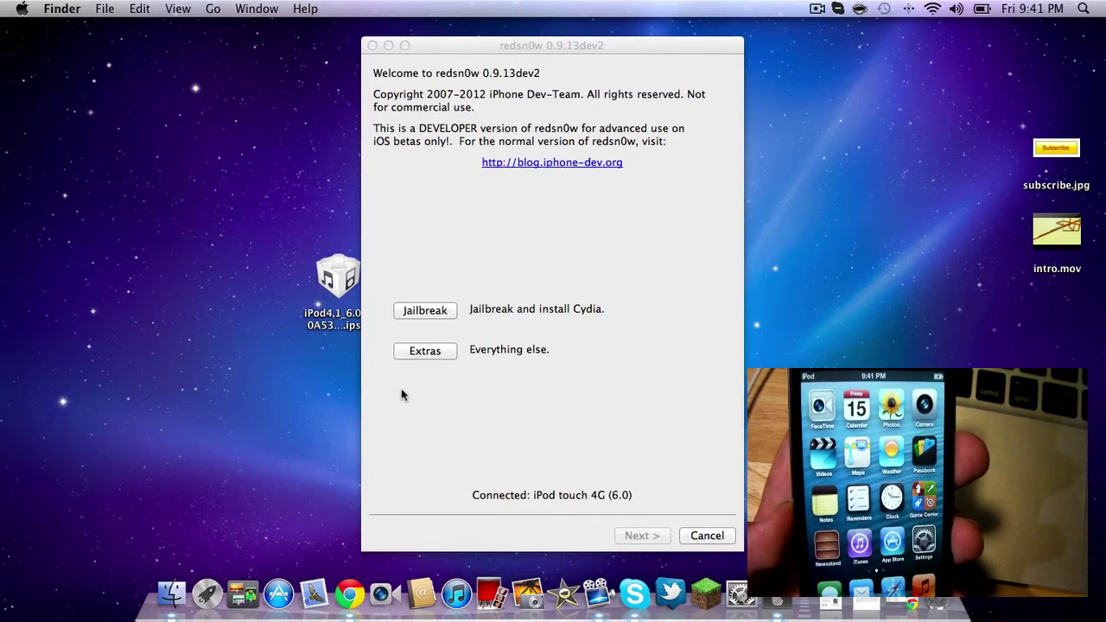
left_click(432, 357)
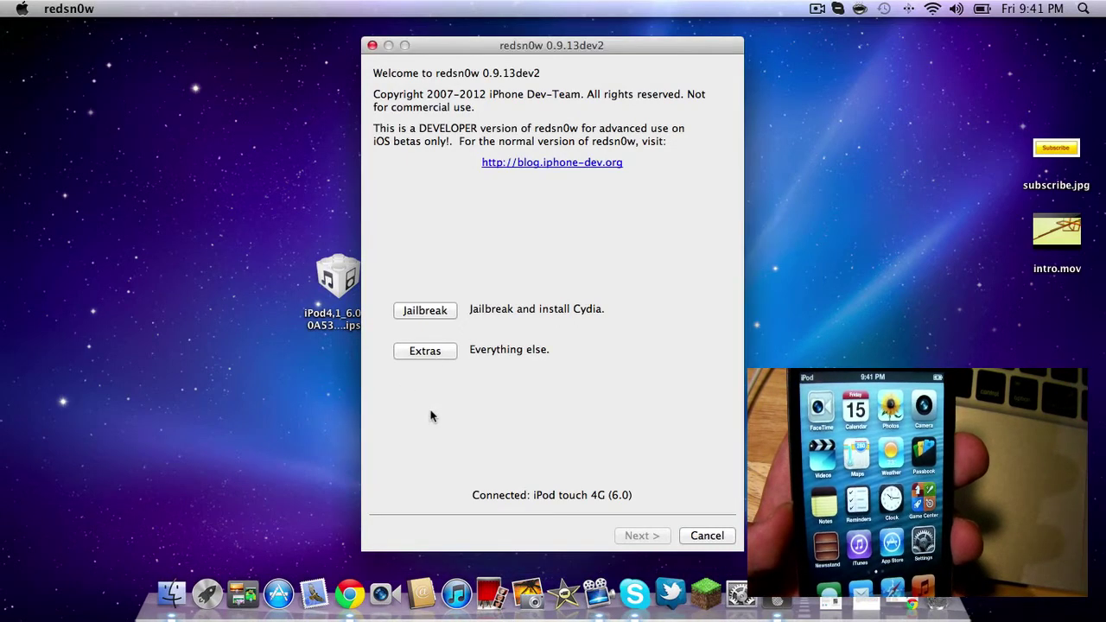
Choose Just boot under Extras to start a tethered boot of the iPod.
left_click(428, 351)
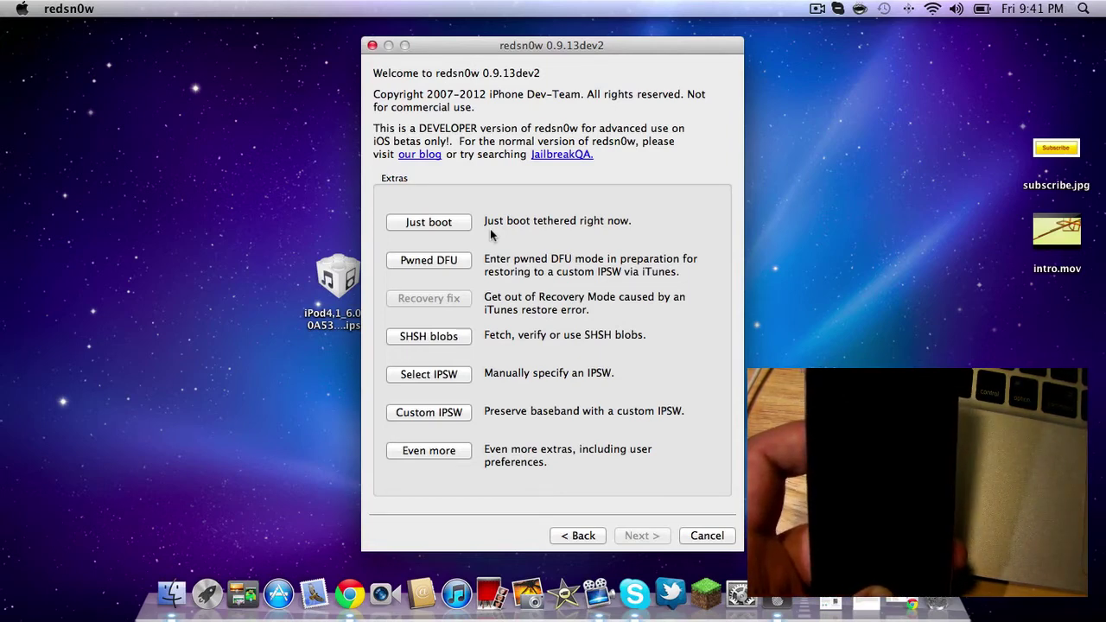
left_click(439, 223)
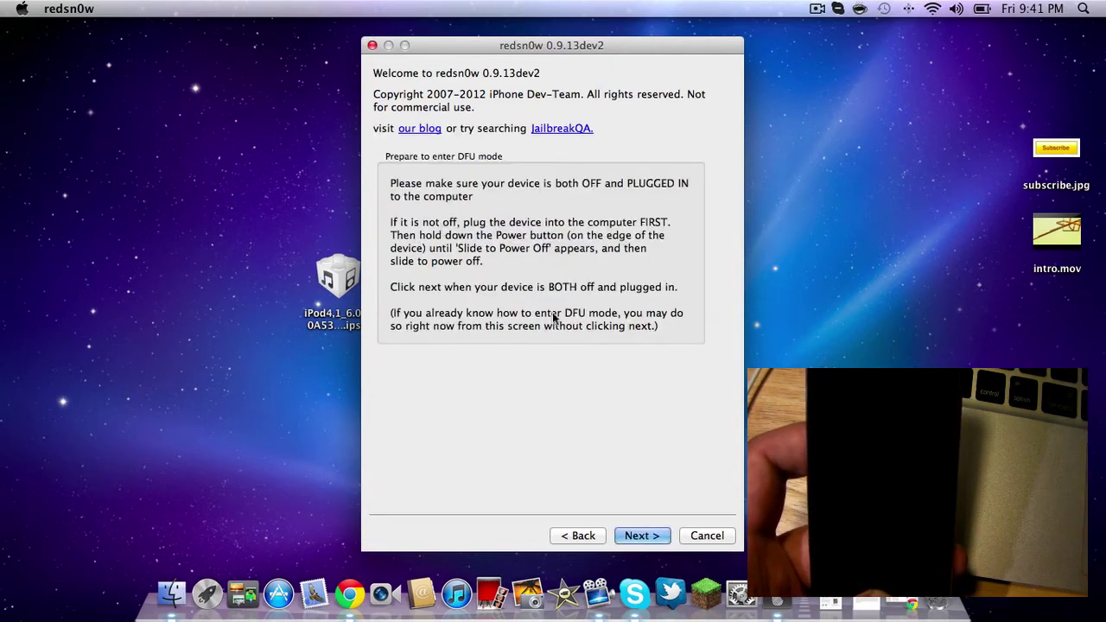